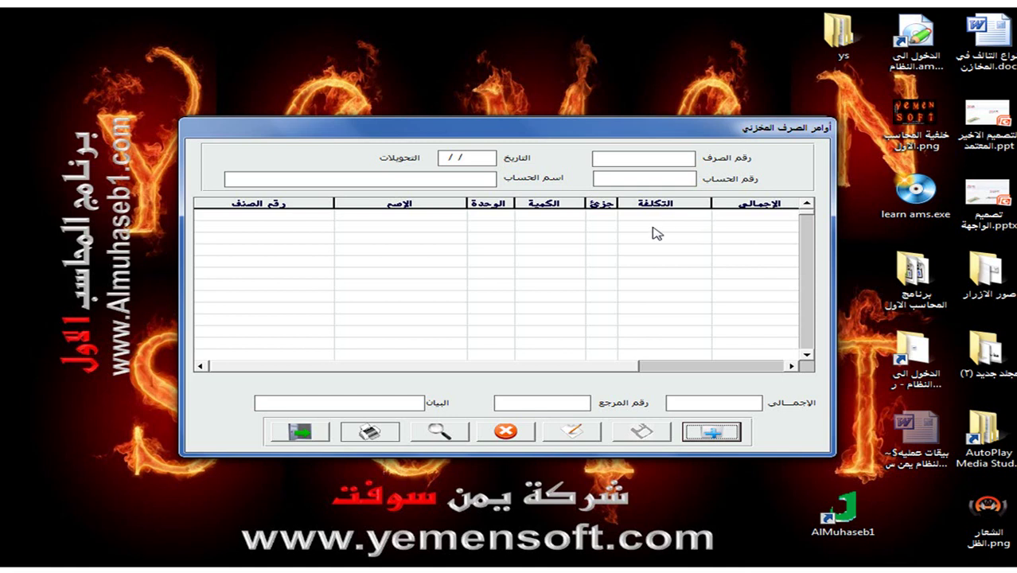
# Start a new stock issue order and assign it to the account مسحوبات المدير الشخصية, searching by part of the name.
pyautogui.click(713, 433)
pyautogui.press('Return')
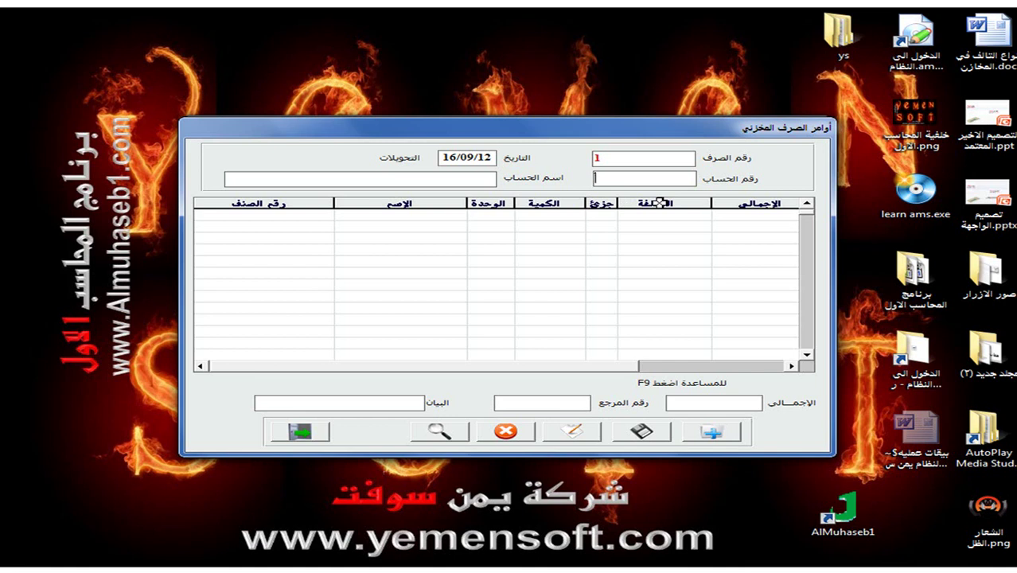
pyautogui.press('Return')
pyautogui.write('*س')
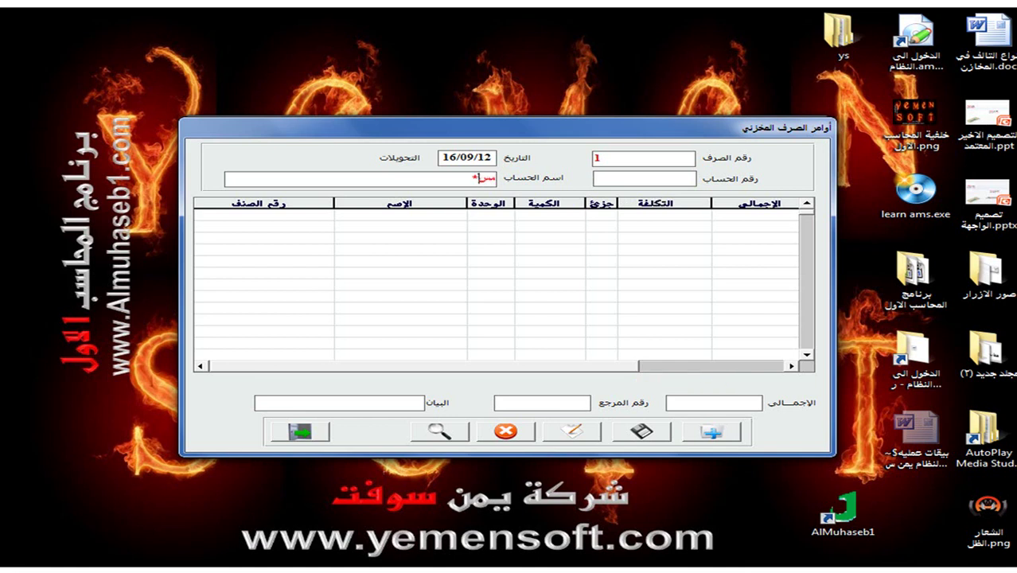
pyautogui.press('Return')
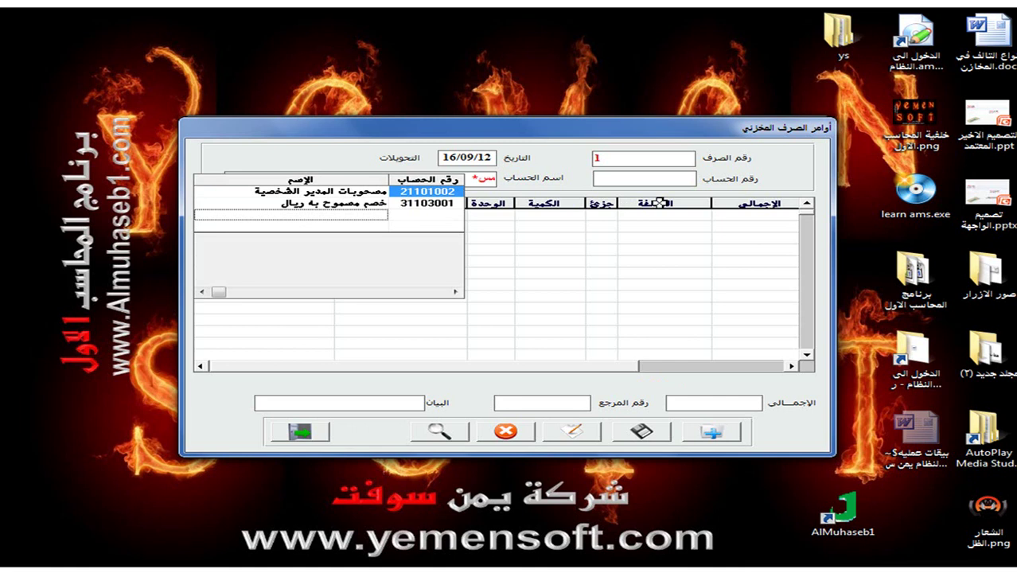
pyautogui.doubleClick(360, 193)
# Add item 001-001 (بر امريكي) from warehouse 1 to the order's first row with a quantity of 10.
pyautogui.click(273, 214)
pyautogui.write('001')
pyautogui.press('Return')
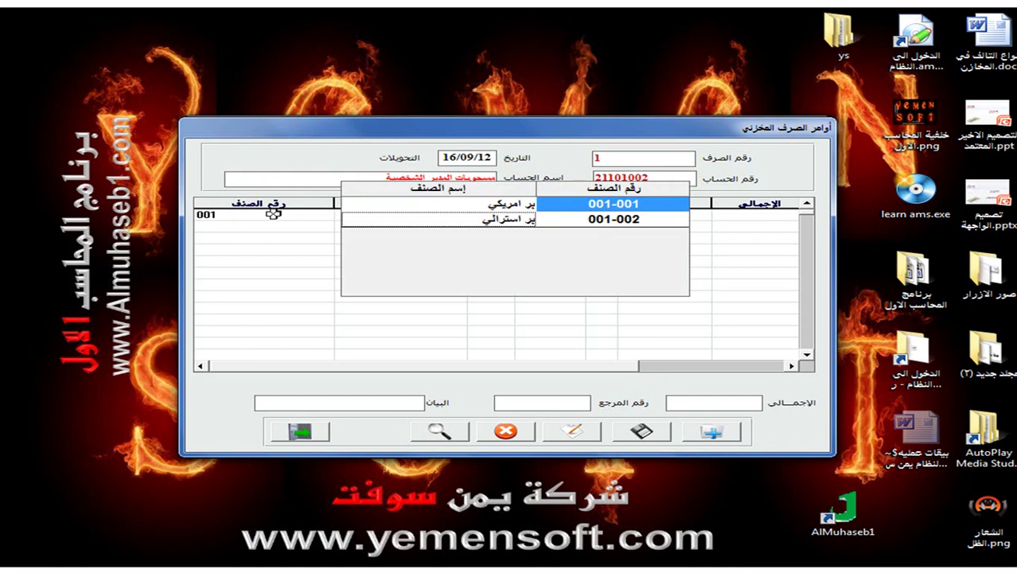
pyautogui.doubleClick(392, 206)
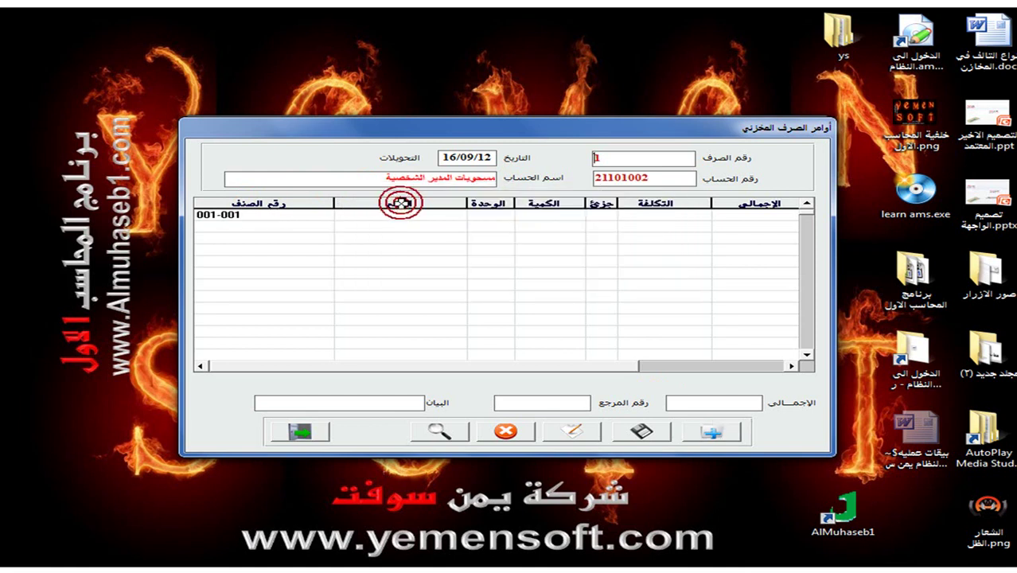
pyautogui.click(273, 218)
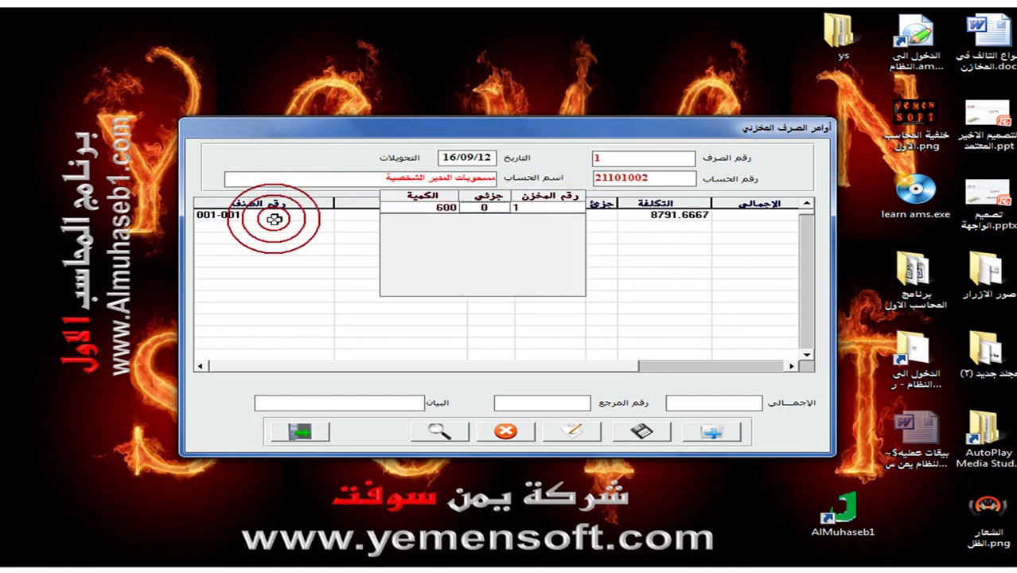
pyautogui.doubleClick(446, 210)
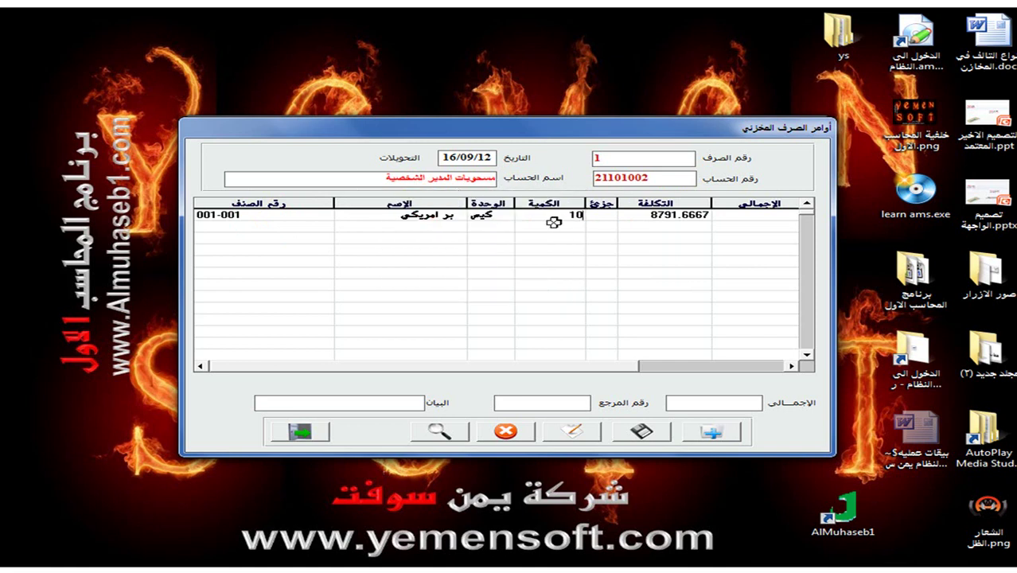
pyautogui.press('Return')
pyautogui.press('Return')
pyautogui.press('Return')
# Add item 003-001 (mango juice carton) from warehouse 2 on the second row with a quantity of 5.
pyautogui.write('003')
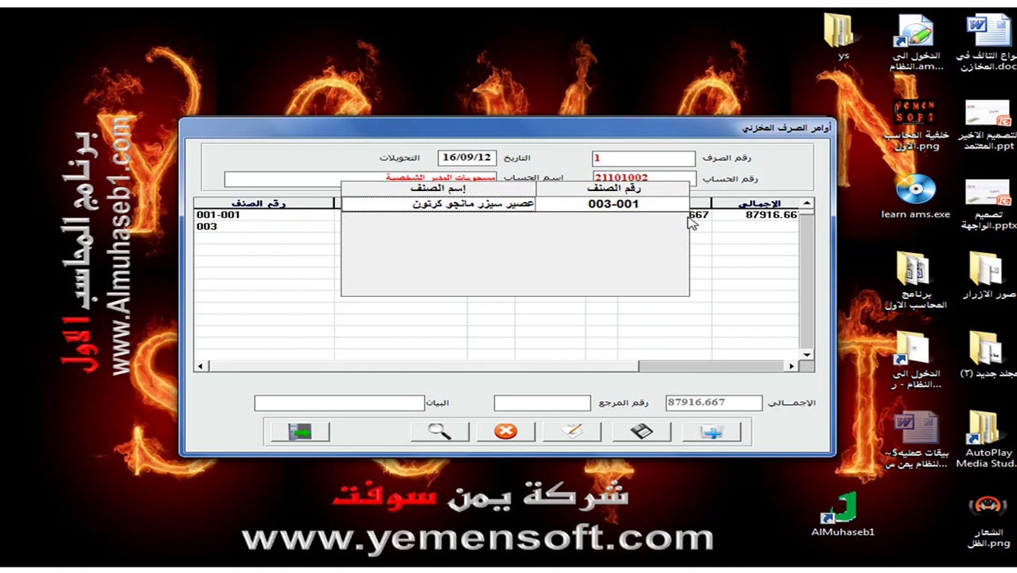
pyautogui.doubleClick(512, 204)
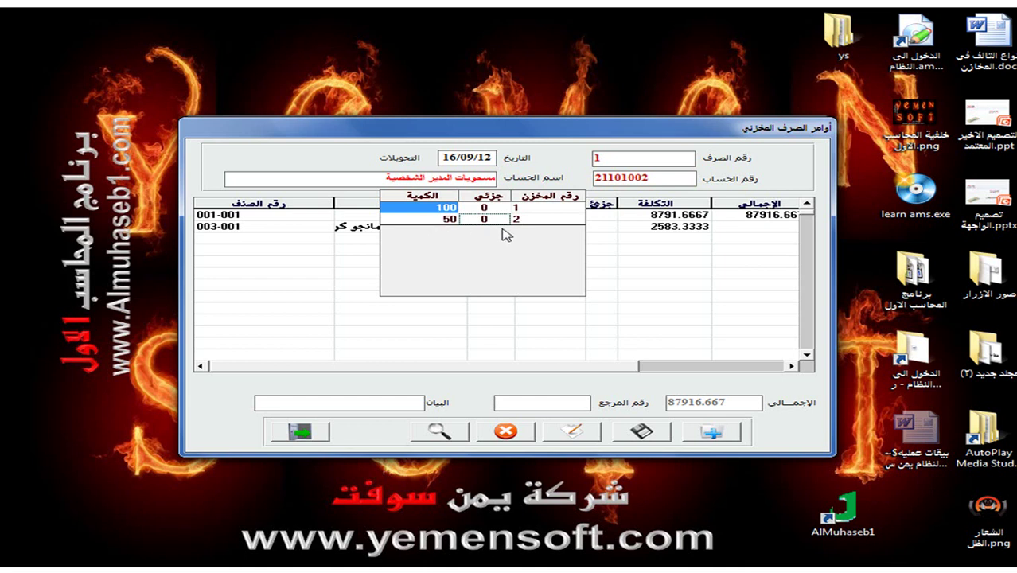
pyautogui.click(448, 222)
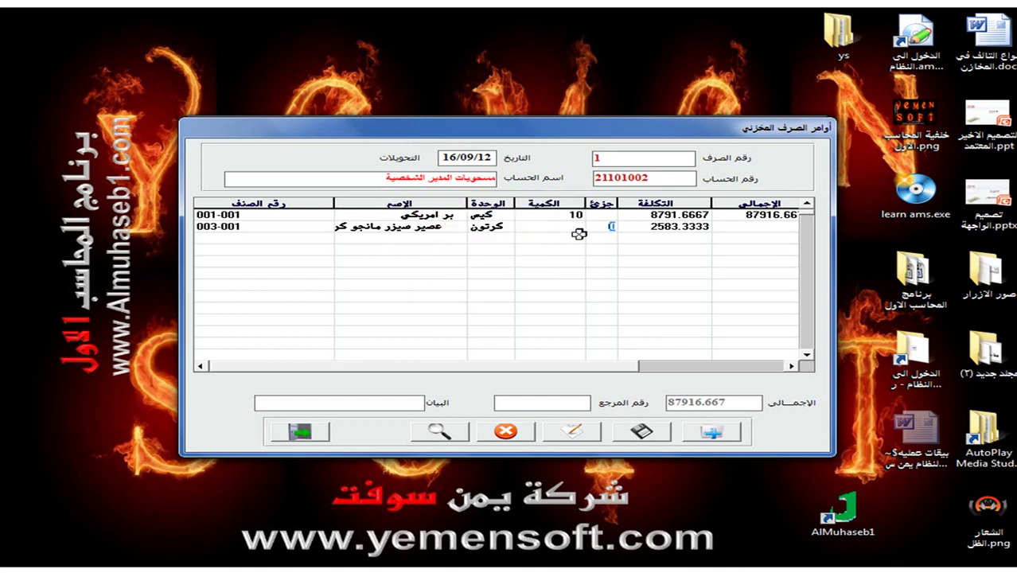
pyautogui.write('5')
pyautogui.press('Return')
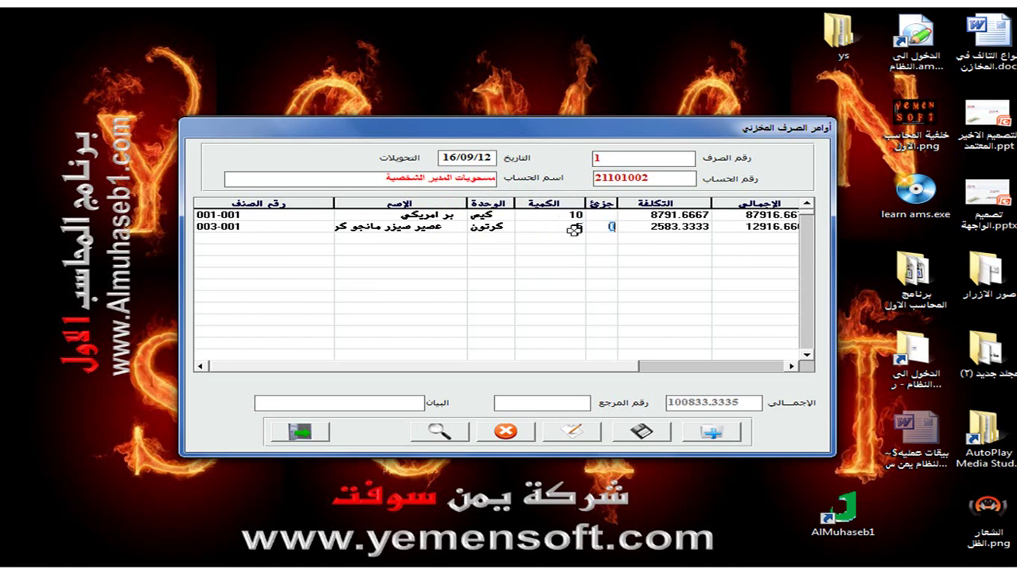
# Enter the description مسحوبات شخصية من قبل المدير and save the stock issue order.
pyautogui.click(385, 407)
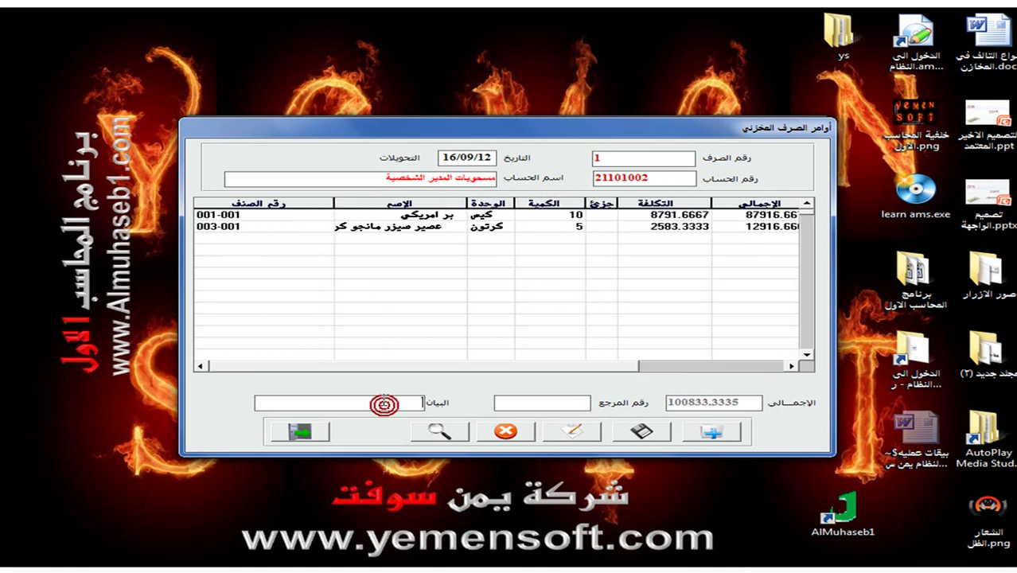
pyautogui.write('مسحوبات شخصية من قبل المدير')
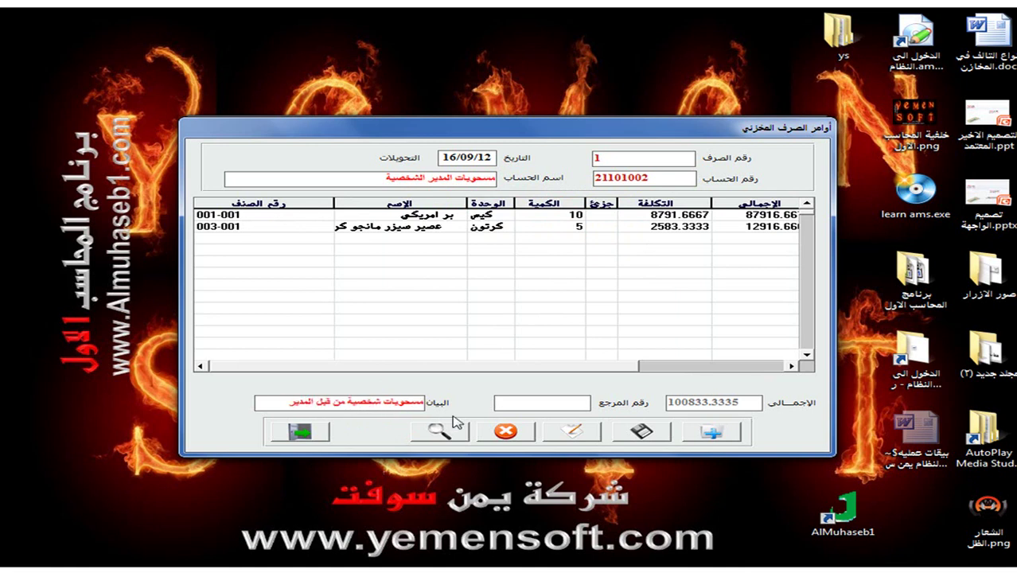
pyautogui.click(644, 433)
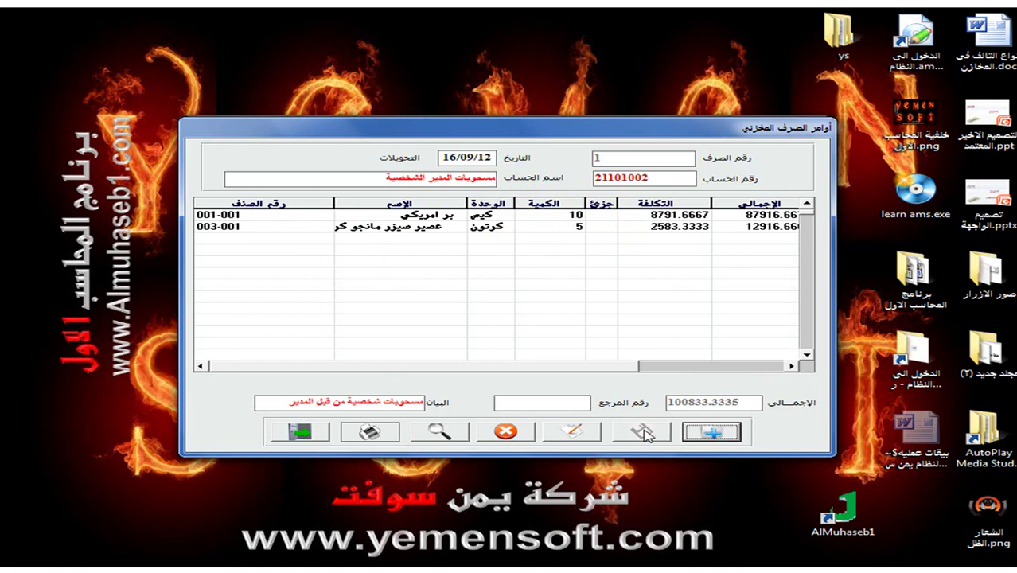
# Generate the printable report of the saved issue order, review its items and total, and close the preview.
pyautogui.click(376, 433)
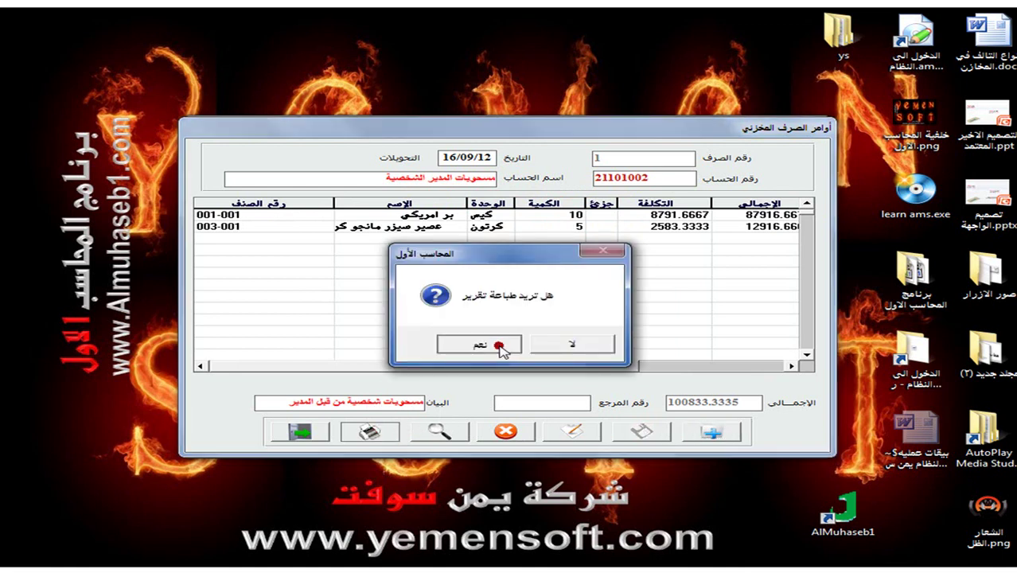
pyautogui.click(479, 343)
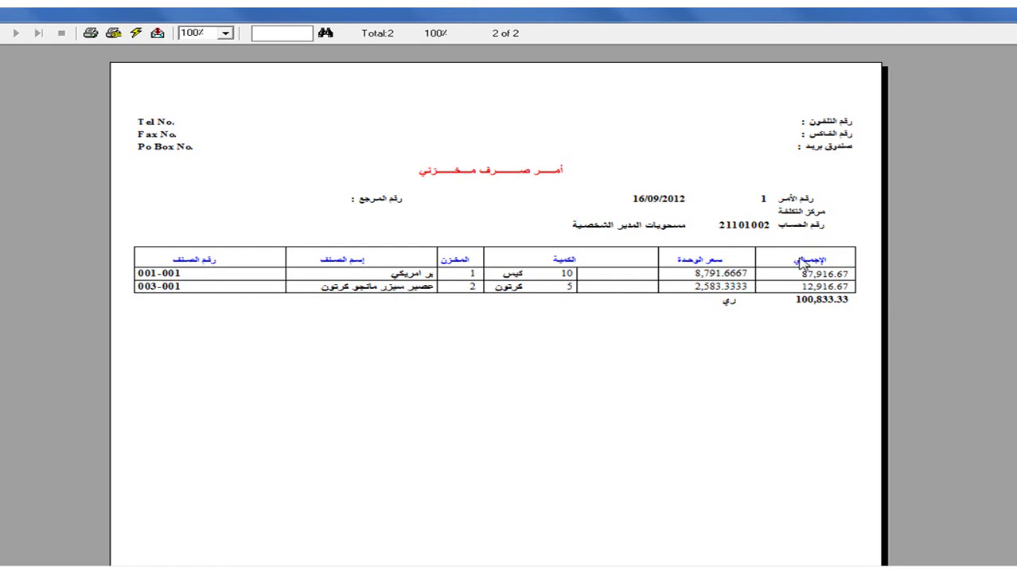
pyautogui.press('Escape')
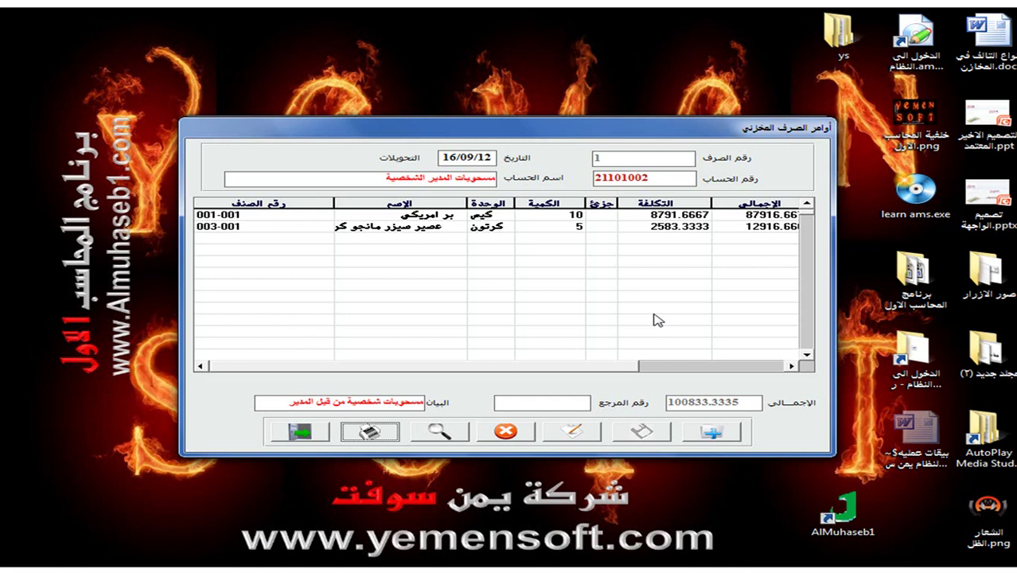
# Start another stock issue order and assign it to the account العجز في المخزون, searching for عجز.
pyautogui.click(716, 436)
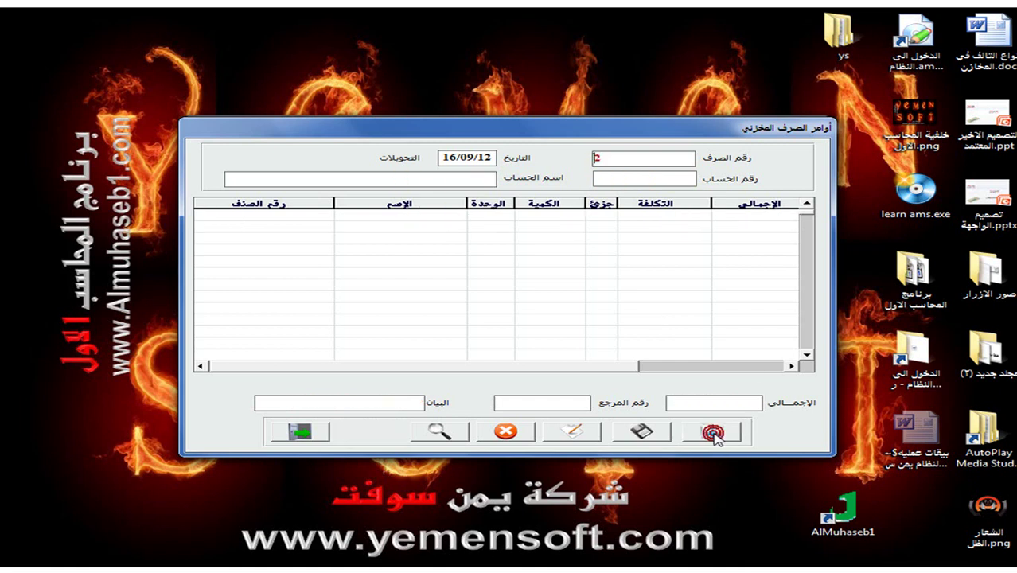
pyautogui.press('Return')
pyautogui.press('Return')
pyautogui.write('عجز*')
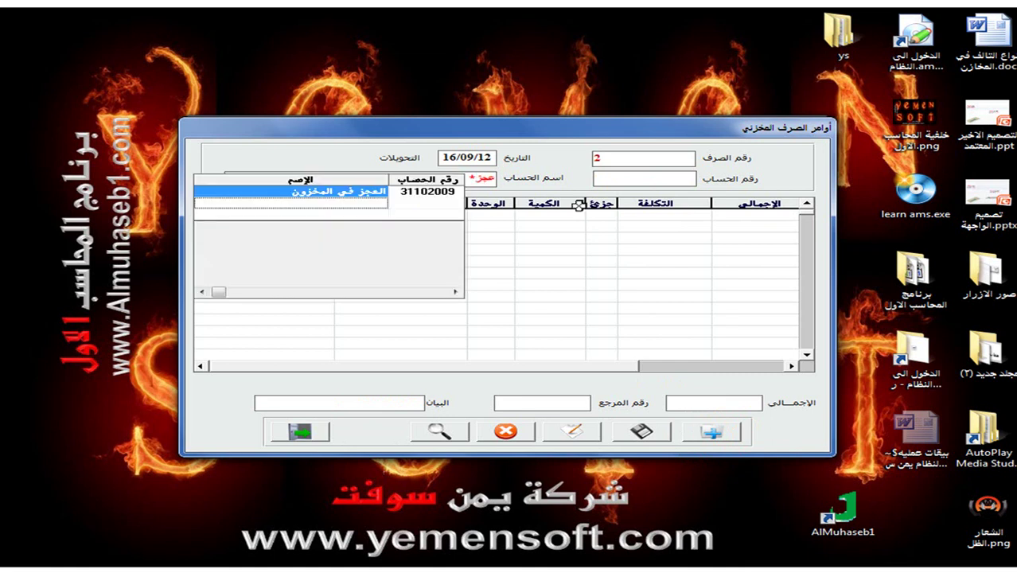
pyautogui.doubleClick(364, 192)
# Add item 001-002 (بر استرالي) from warehouse 2 to the order with a quantity of 3.
pyautogui.click(291, 212)
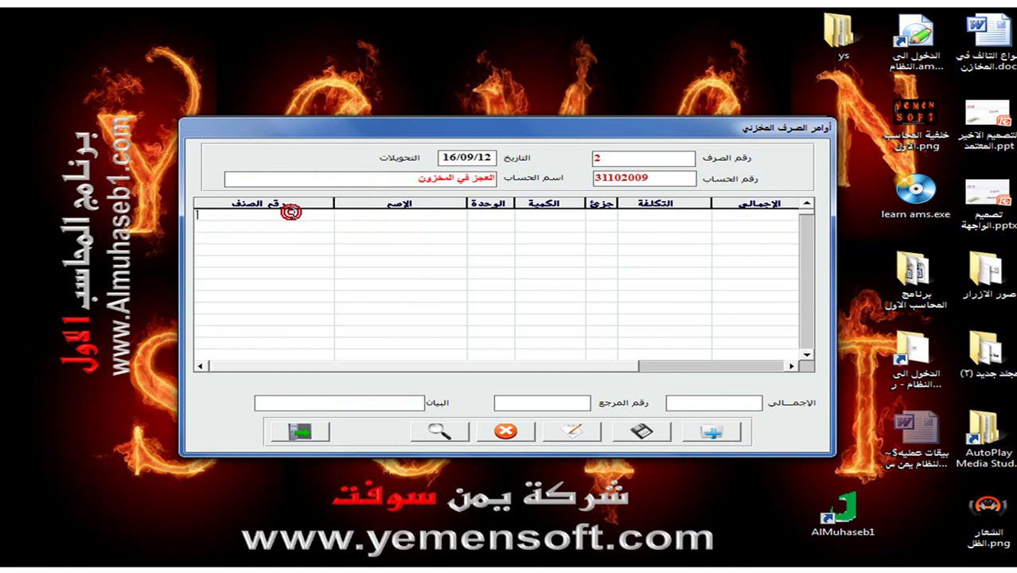
pyautogui.write('001-002')
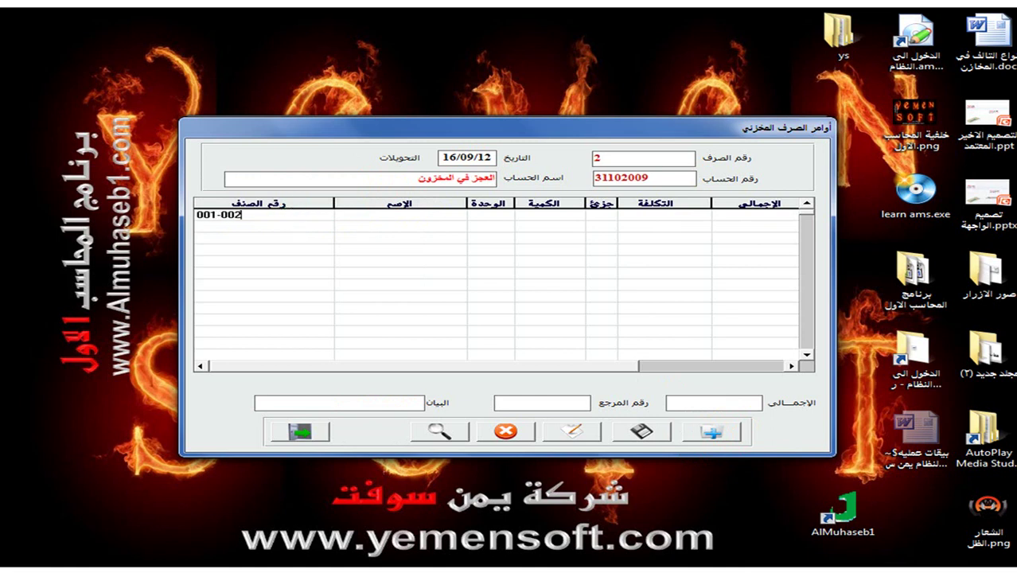
pyautogui.press('Return')
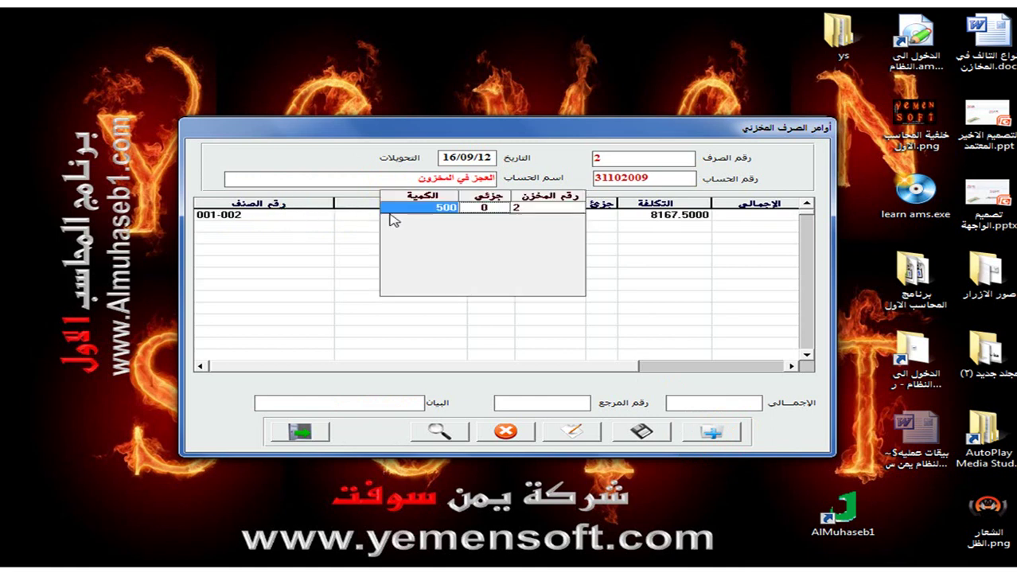
pyautogui.doubleClick(406, 206)
pyautogui.write('3')
pyautogui.click(551, 215)
pyautogui.press('Return')
# Enter the description عجز من المخازن تم صرفه, save the shortage issue order, and exit the order form.
pyautogui.click(365, 398)
pyautogui.write('عجز من المخازن تم صرفه')
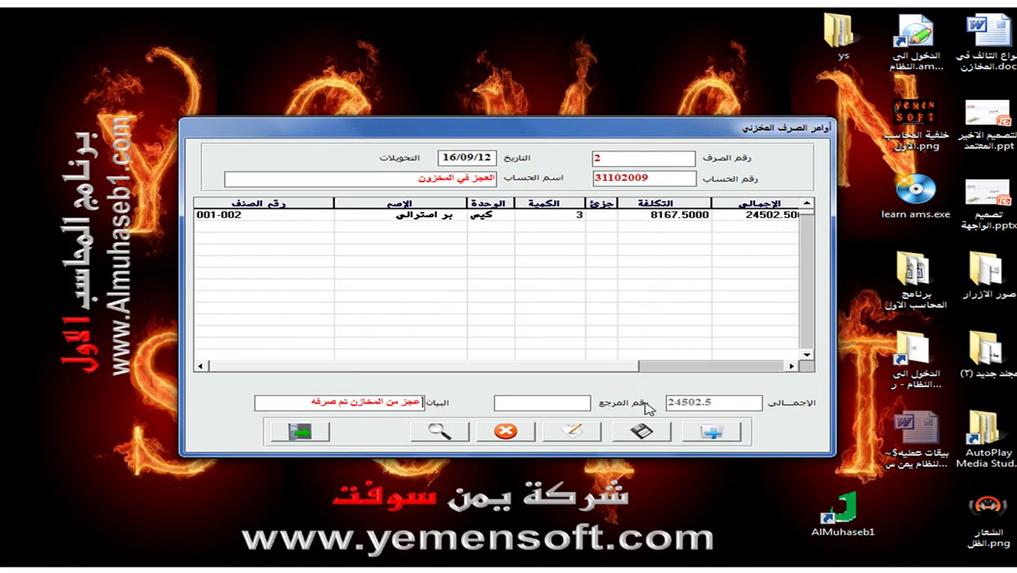
pyautogui.click(644, 434)
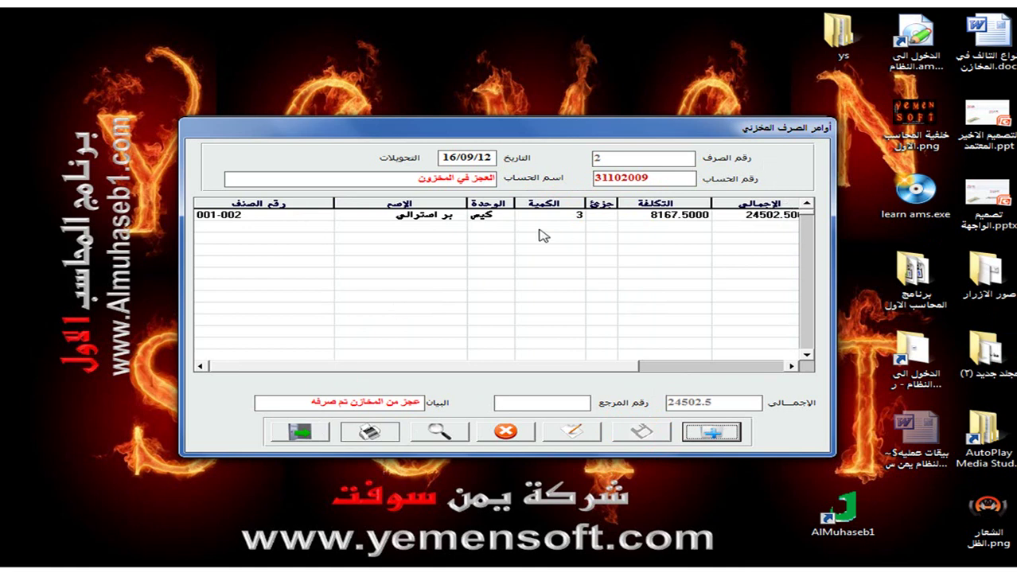
pyautogui.click(308, 438)
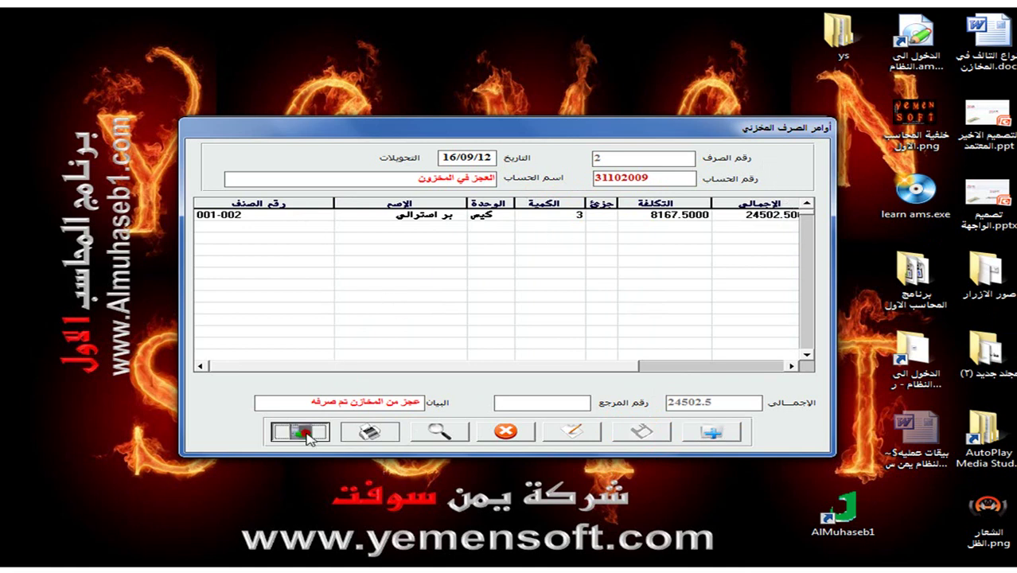
# Post both unposted stock issue orders, checking the second order's item details before saving, and close the posting form.
pyautogui.click(660, 144)
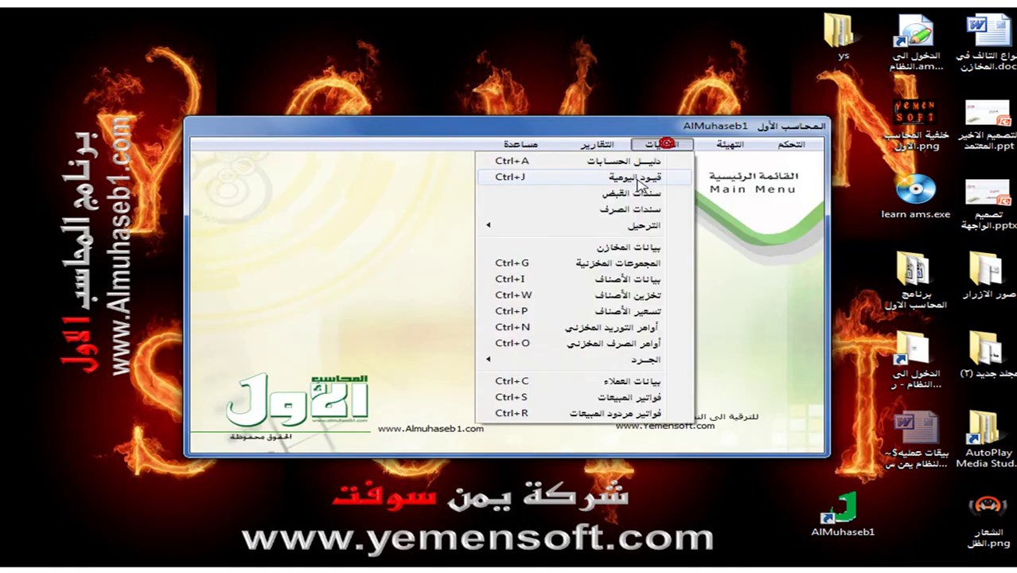
pyautogui.moveTo(625, 226)
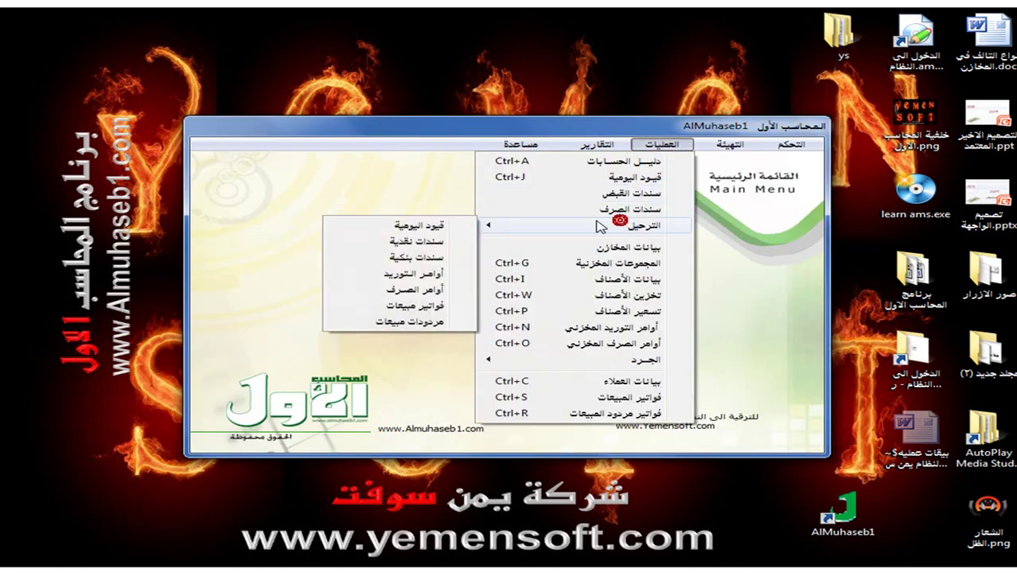
pyautogui.click(421, 293)
pyautogui.click(243, 251)
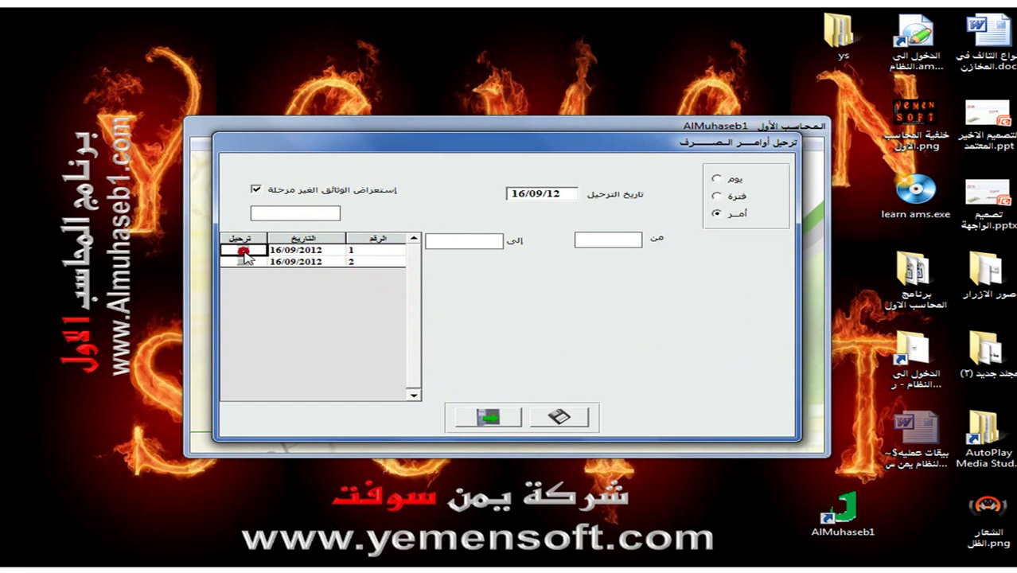
pyautogui.click(243, 261)
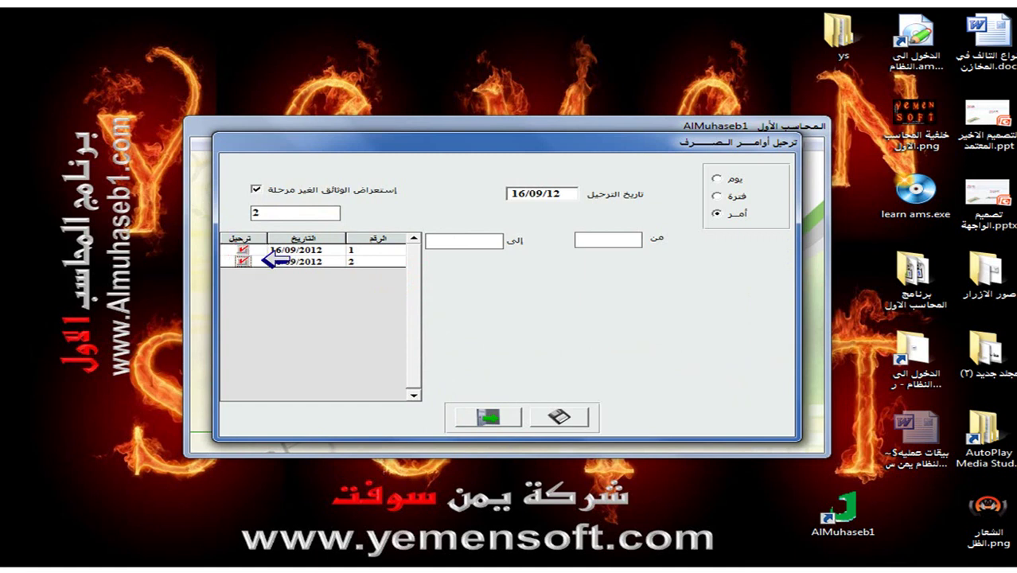
pyautogui.doubleClick(280, 261)
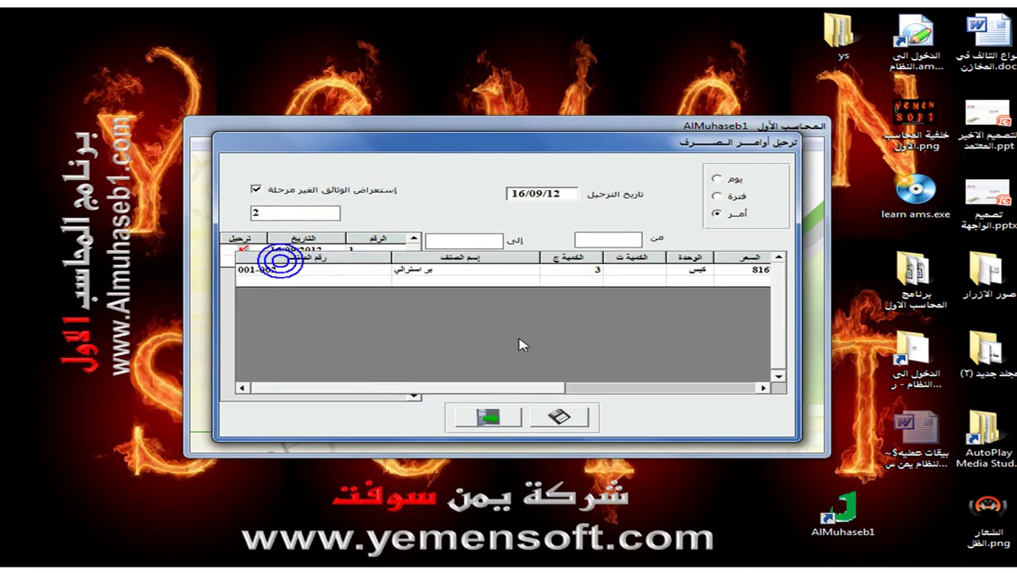
pyautogui.click(557, 416)
pyautogui.click(494, 415)
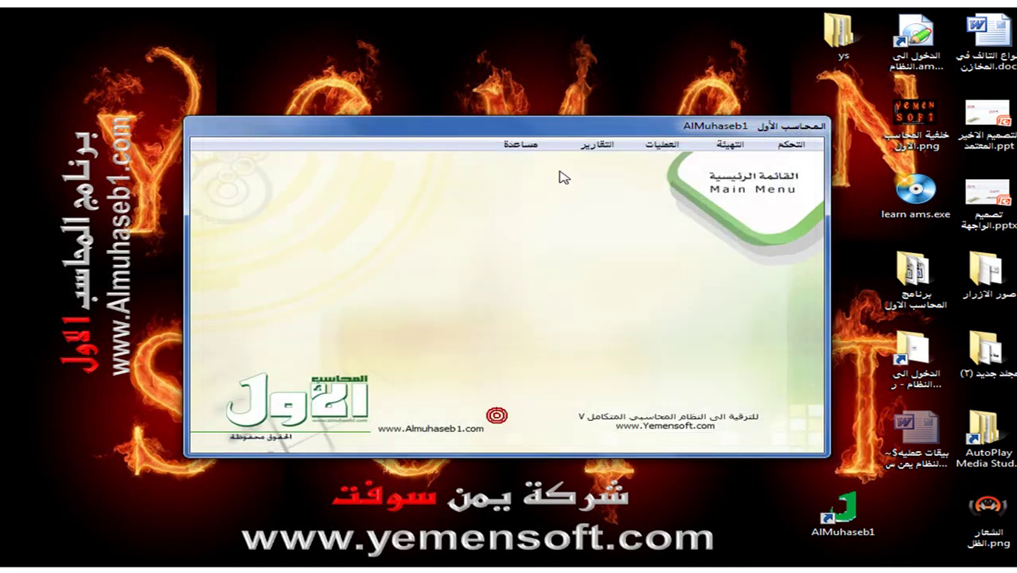
# Set up a general journal report for document type اوامر صرف مخزنية with report type حسب أرقام الوثائق.
pyautogui.click(601, 147)
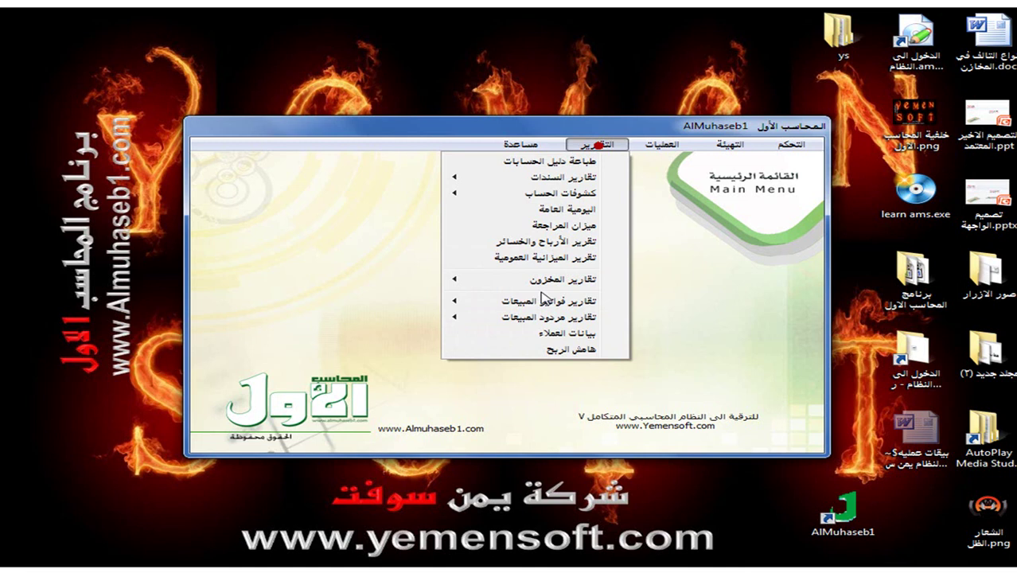
pyautogui.click(541, 211)
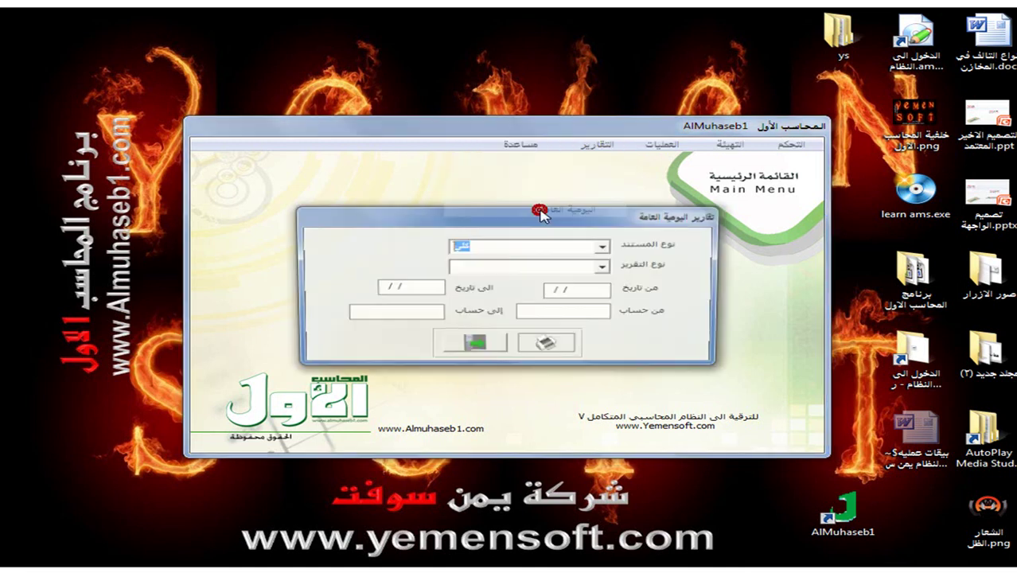
pyautogui.click(597, 246)
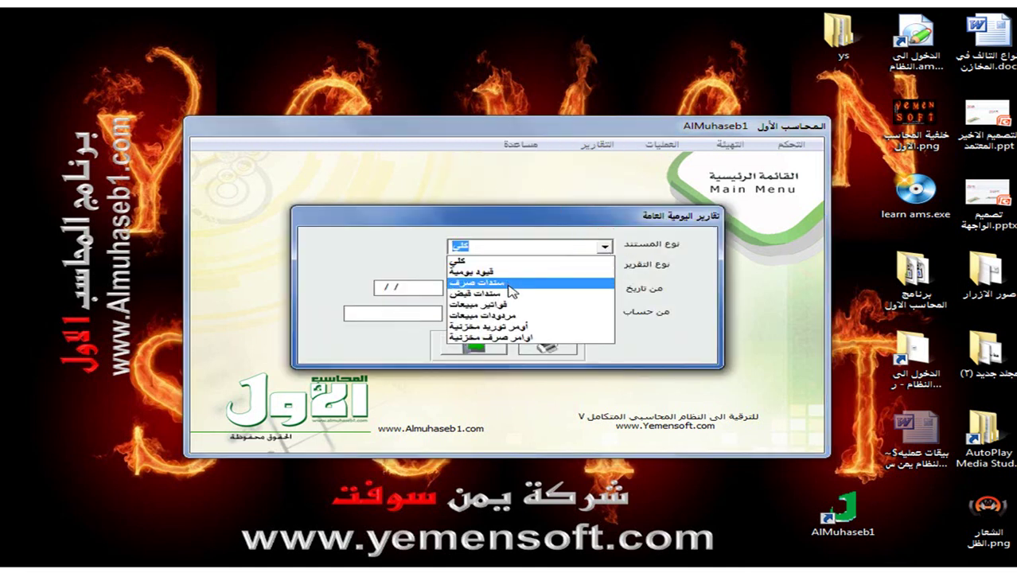
pyautogui.click(525, 337)
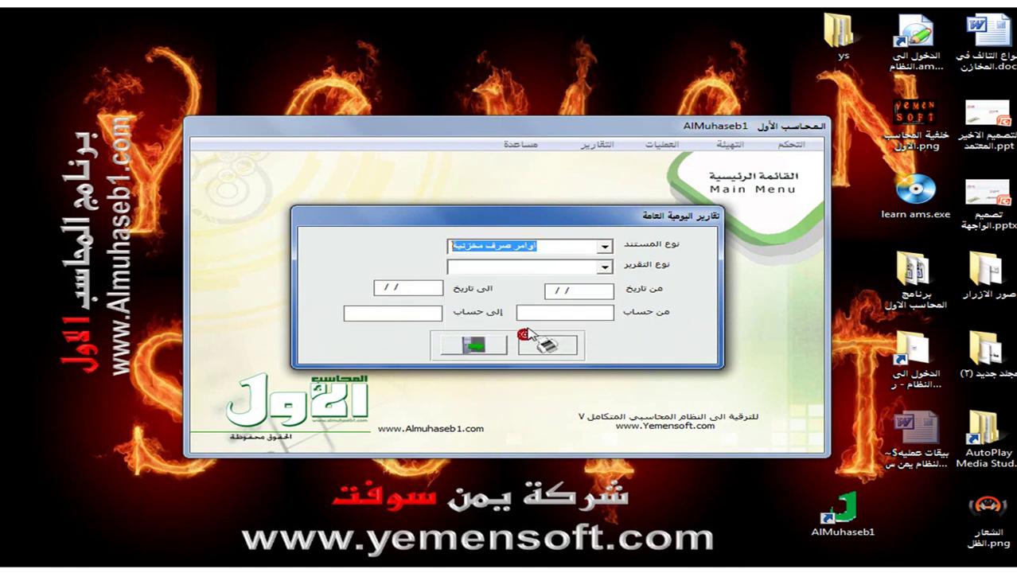
pyautogui.click(568, 281)
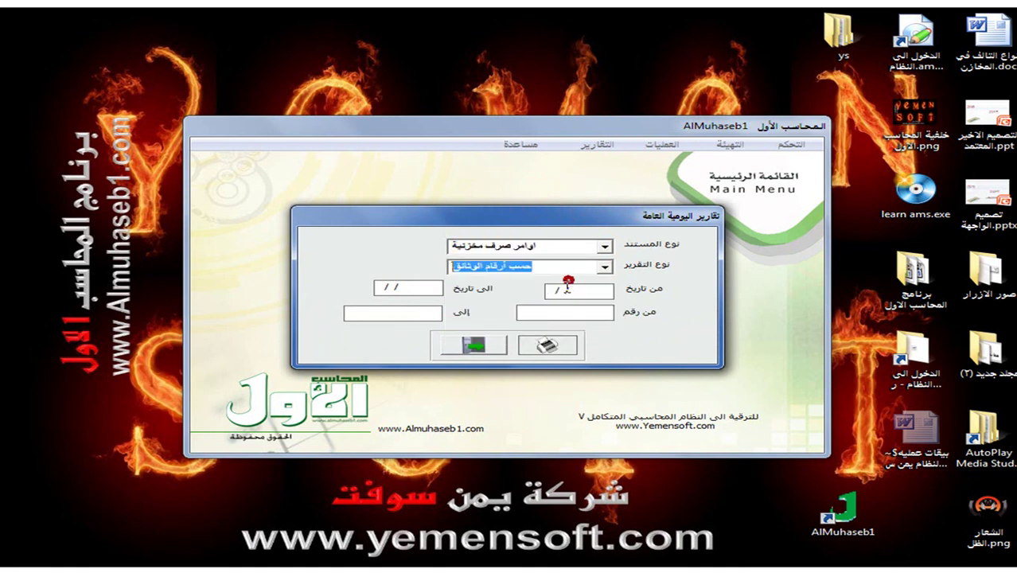
# Limit the general journal report to 01/01/12 through 30/09/12, generate it for viewing, and close the report form.
pyautogui.click(555, 289)
pyautogui.write('01/')
pyautogui.write('01/12')
pyautogui.press('Return')
pyautogui.write('300912')
pyautogui.press('Return')
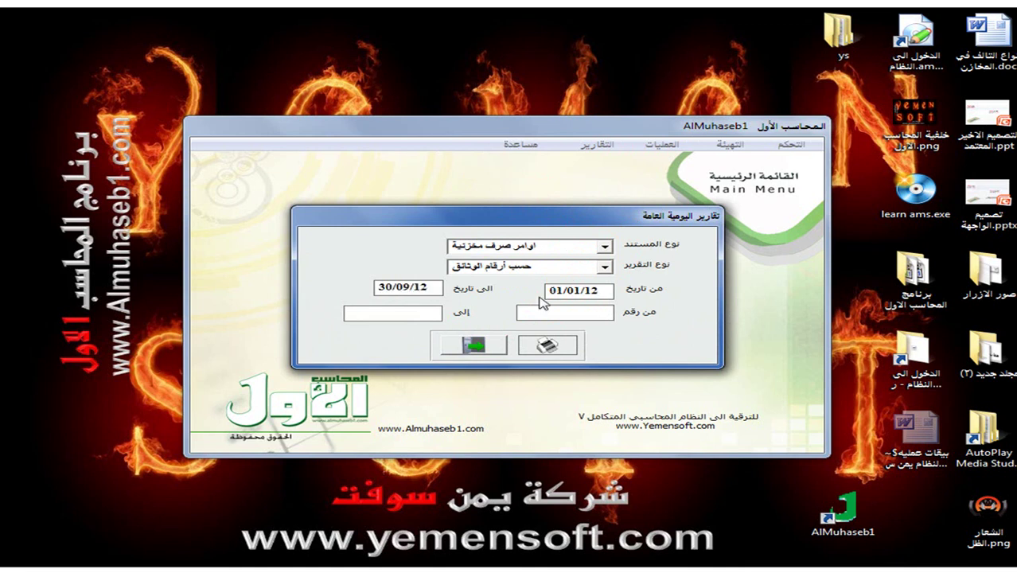
pyautogui.click(547, 345)
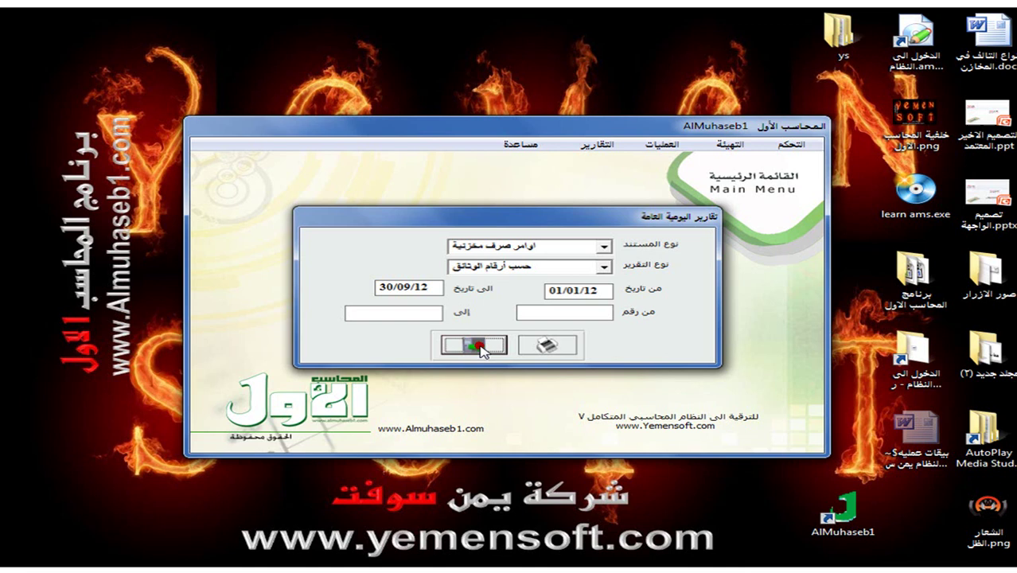
pyautogui.press('Escape')
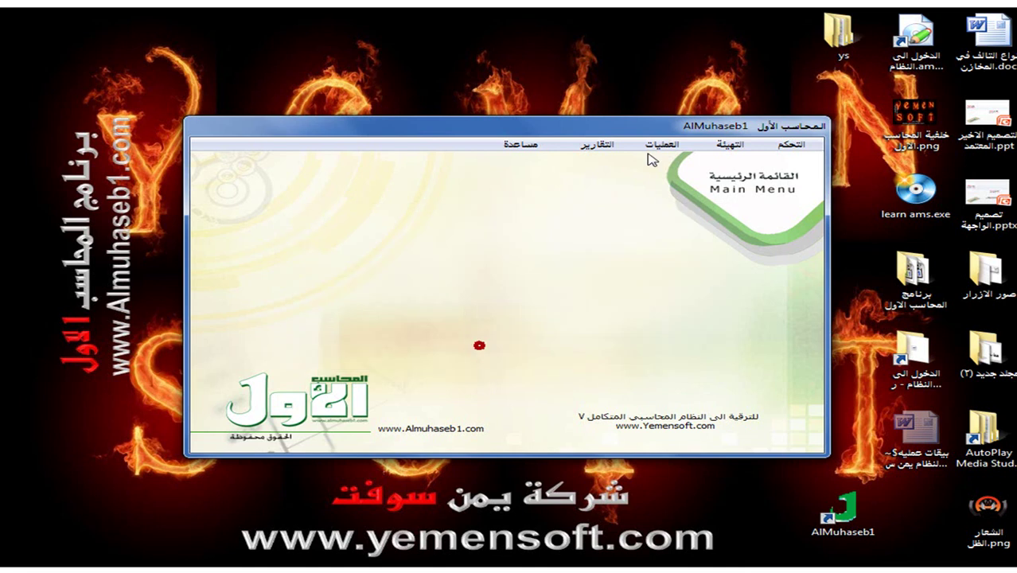
# Look up stock issue order 2 in the warehouse issue orders form, review its details, and exit the form.
pyautogui.click(660, 144)
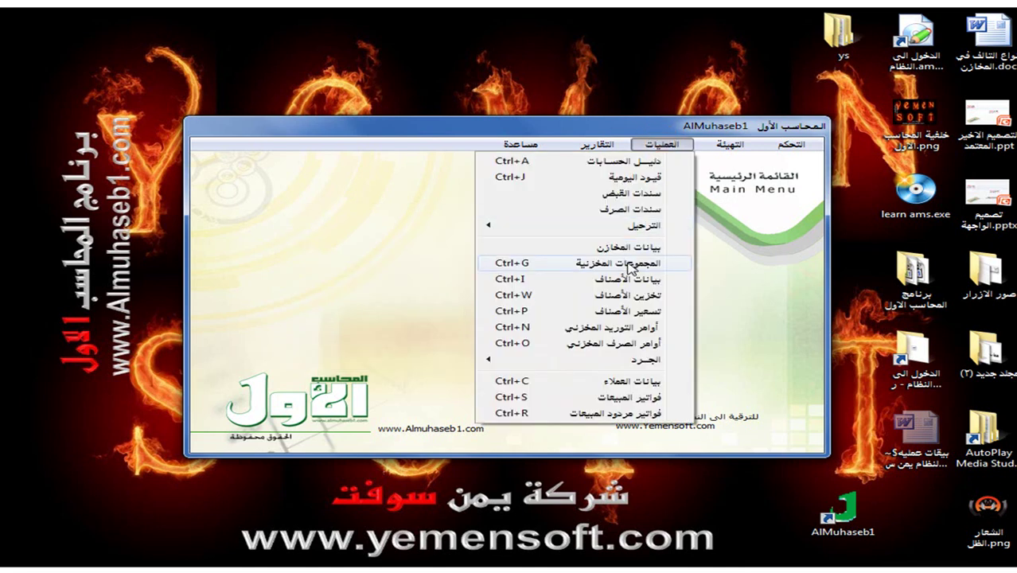
pyautogui.click(608, 342)
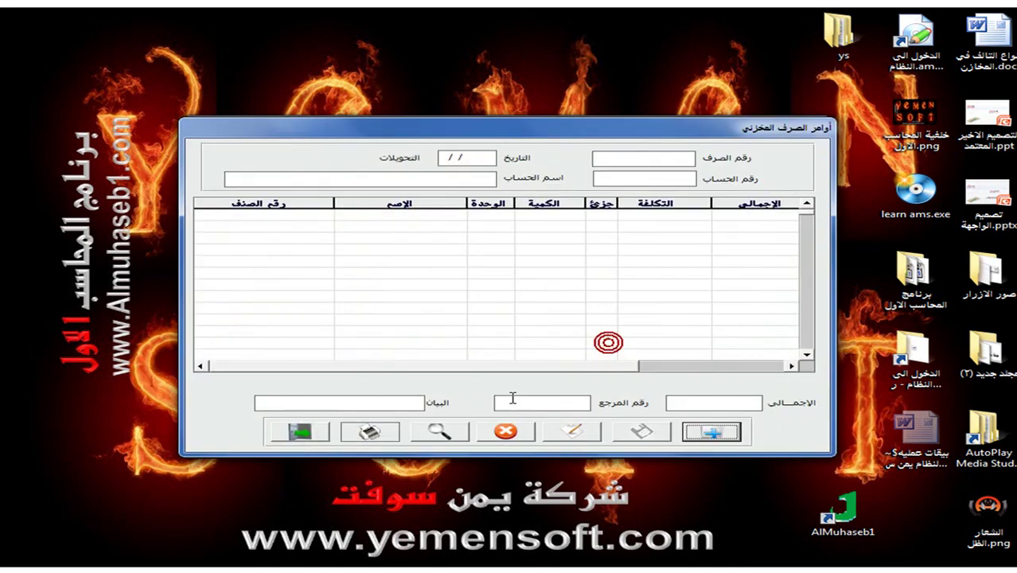
pyautogui.click(442, 431)
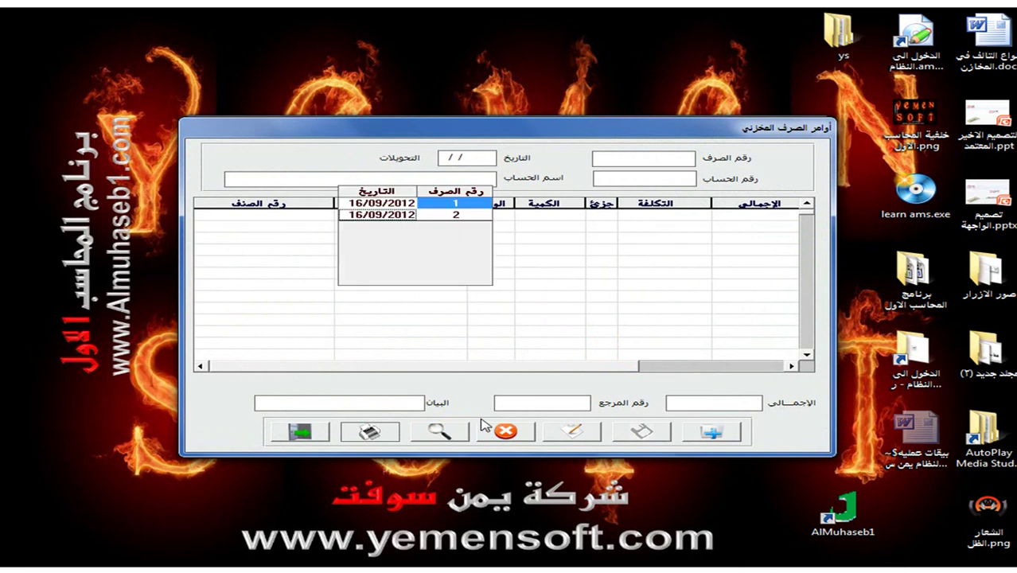
pyautogui.click(385, 216)
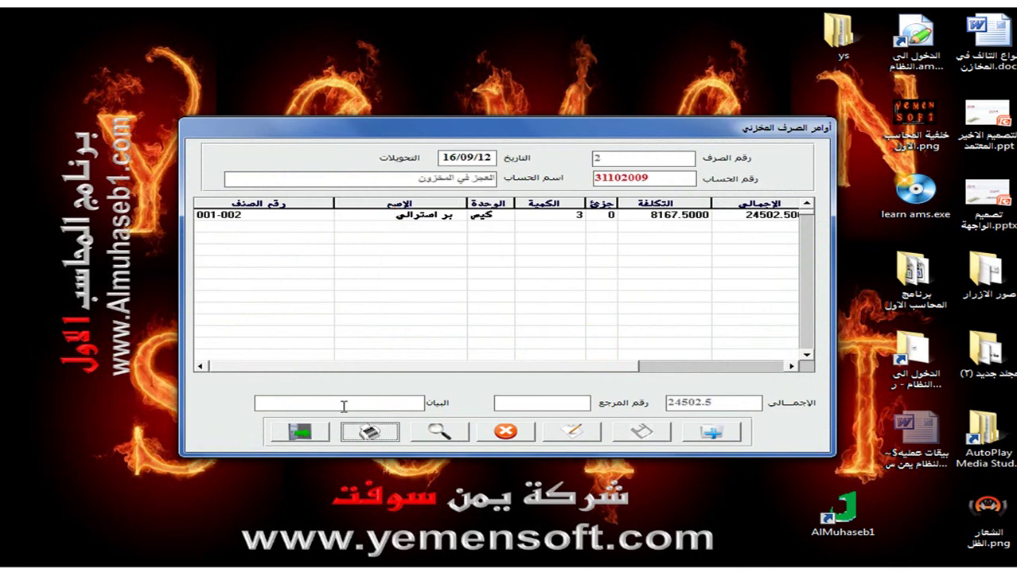
pyautogui.click(300, 431)
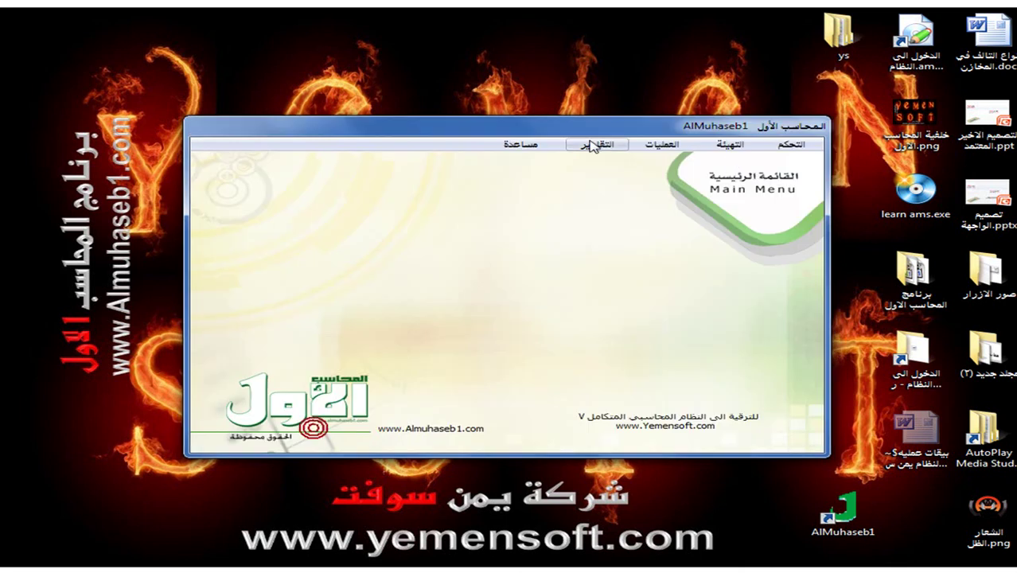
# Set up the posted issue orders report by document (مستند) with the analytical (تحليلي) report type.
pyautogui.click(595, 144)
pyautogui.moveTo(565, 177)
pyautogui.moveTo(392, 185)
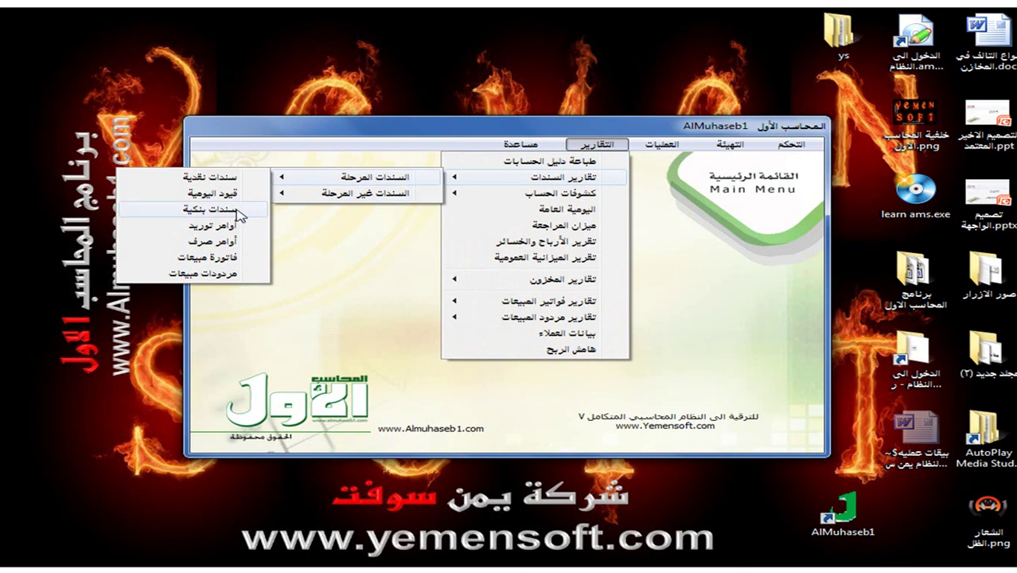
pyautogui.click(218, 242)
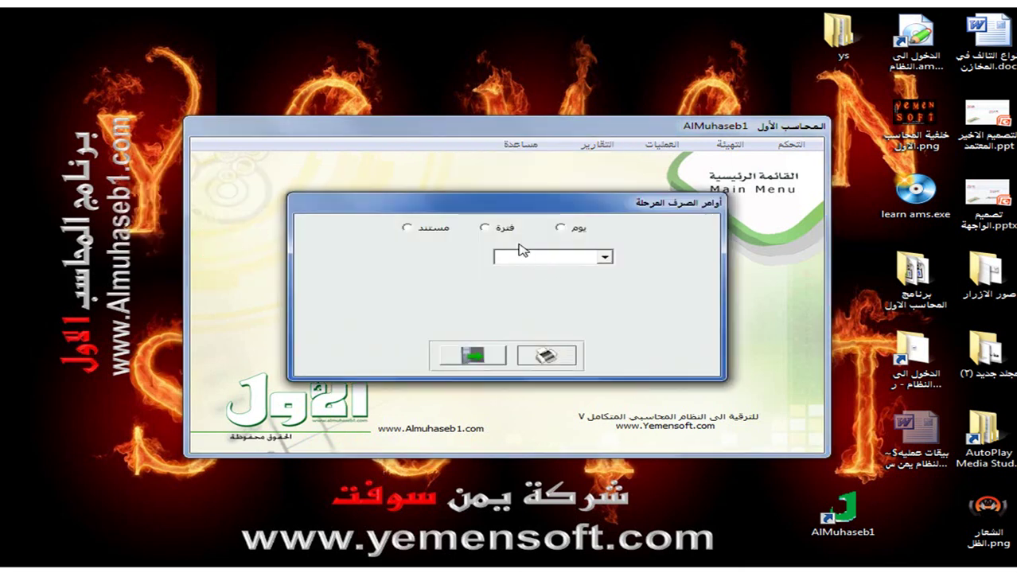
pyautogui.click(408, 228)
pyautogui.click(607, 257)
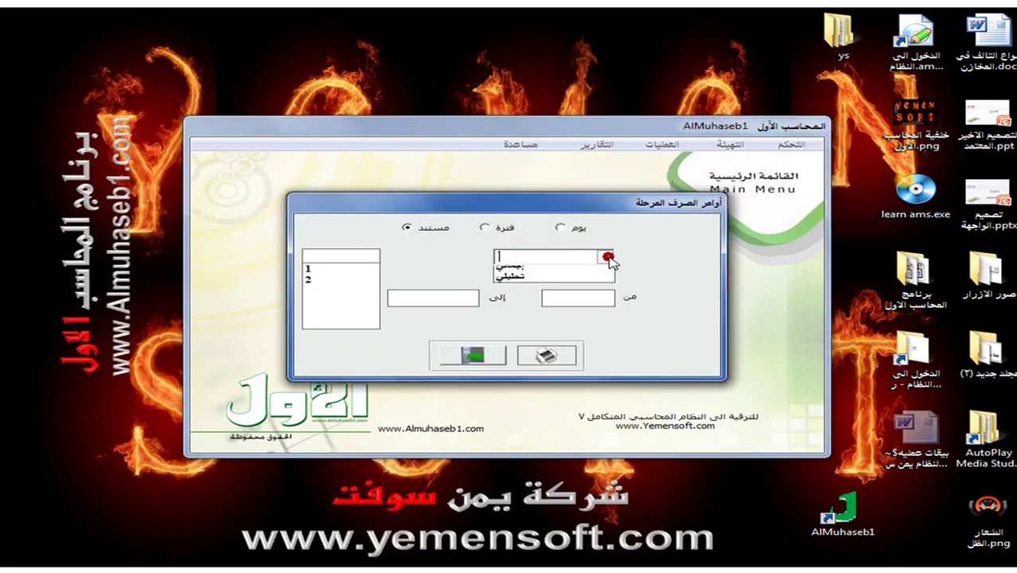
pyautogui.click(560, 284)
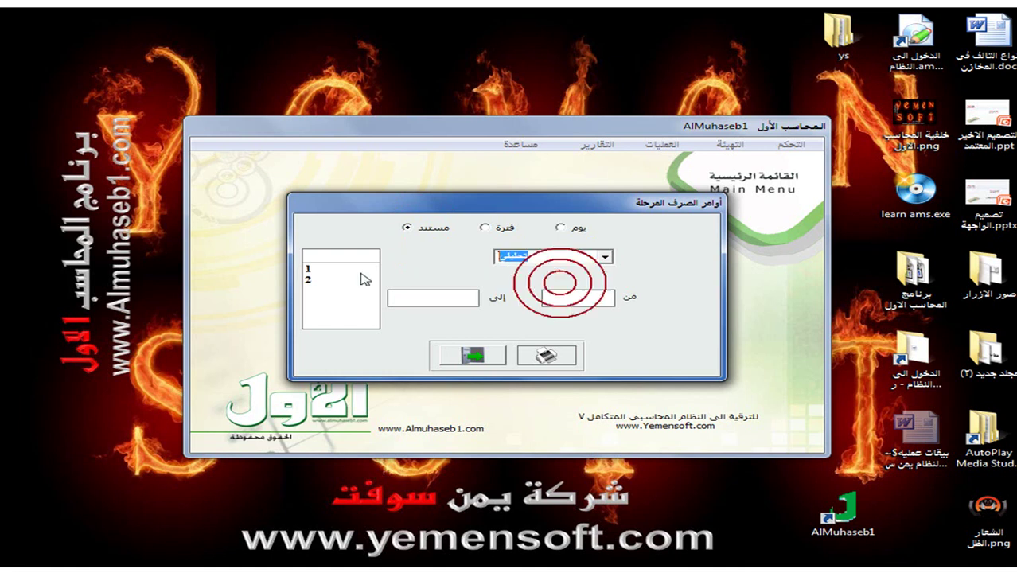
# Generate the posted issue orders report for order 2 and close the report form.
pyautogui.click(319, 280)
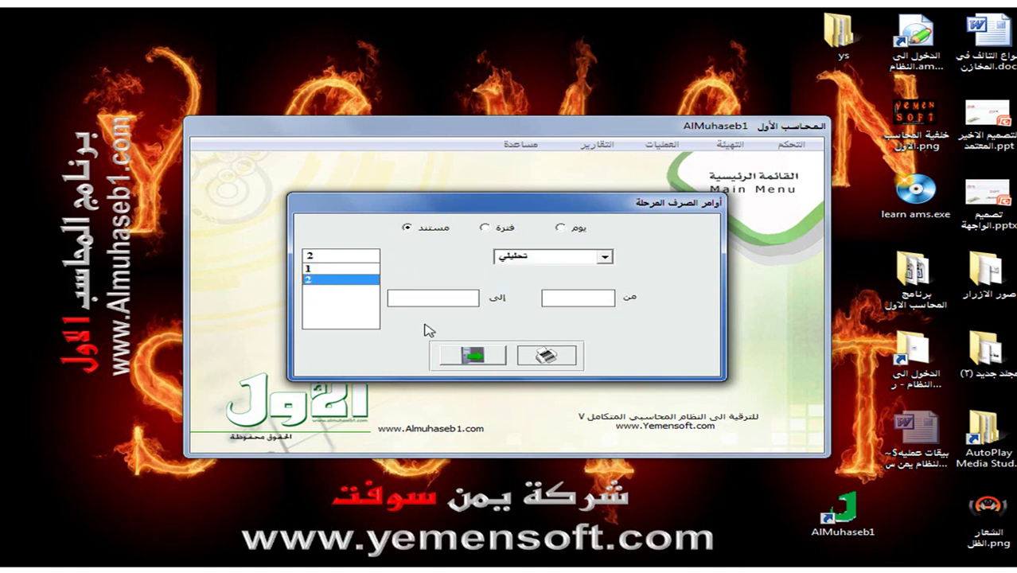
pyautogui.click(545, 357)
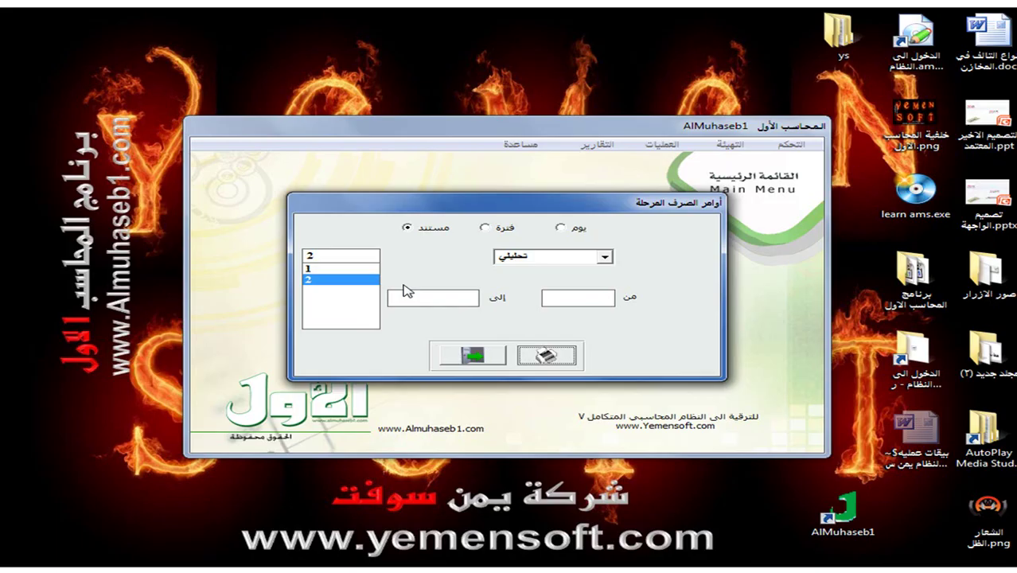
pyautogui.click(465, 357)
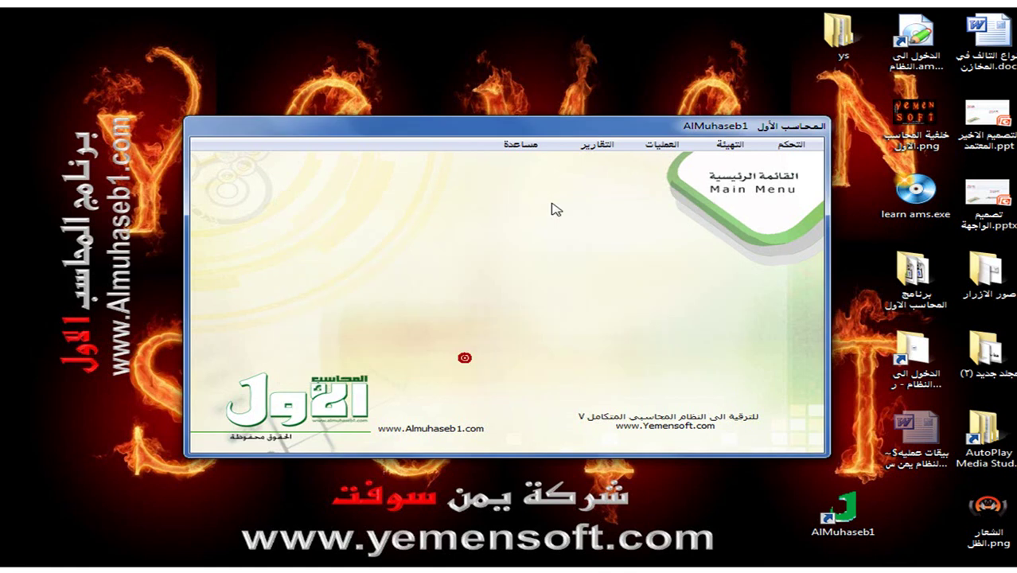
pyautogui.click(642, 144)
pyautogui.click(321, 323)
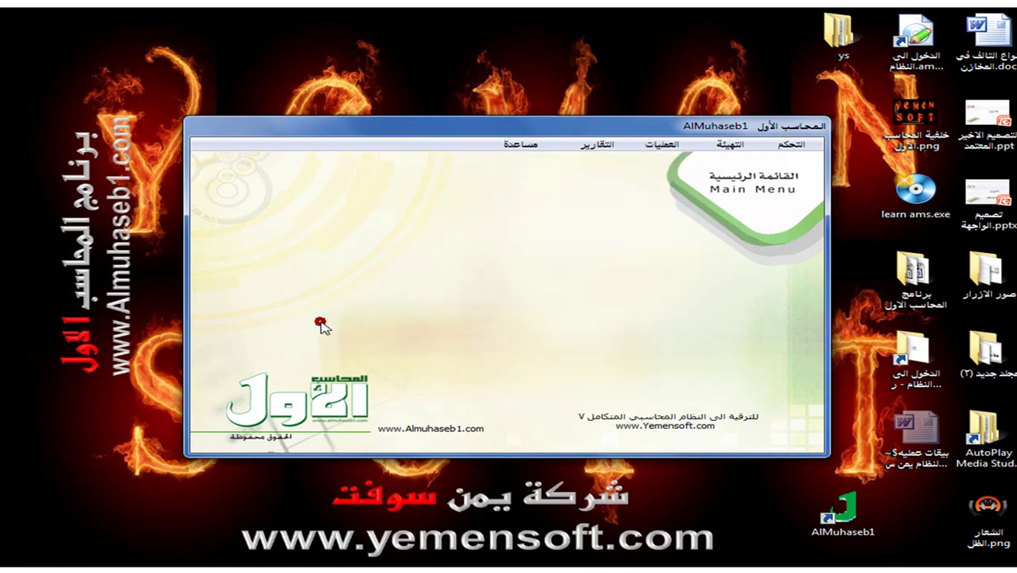